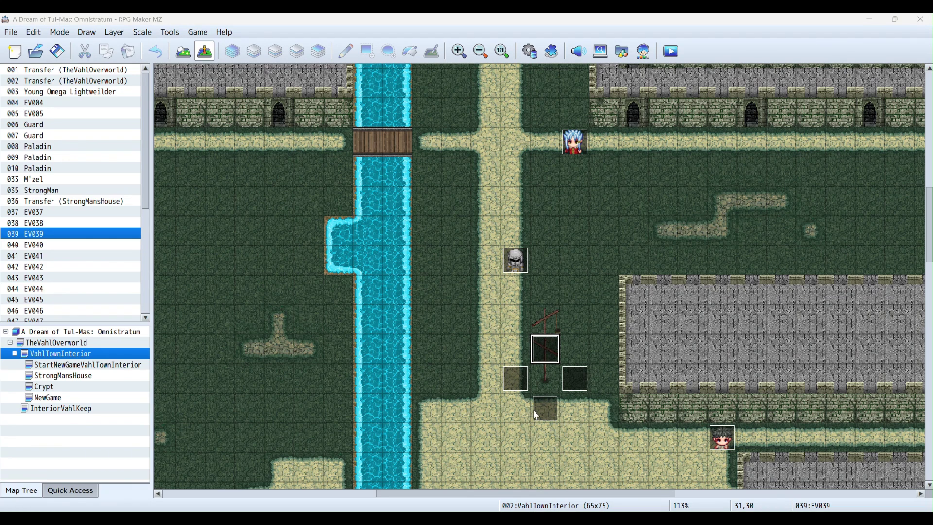
Open the signpost event EV039 for editing and examine its available trigger options
{"action": "right_click", "coordinate": [544, 348]}
{"action": "left_click", "coordinate": [561, 356]}
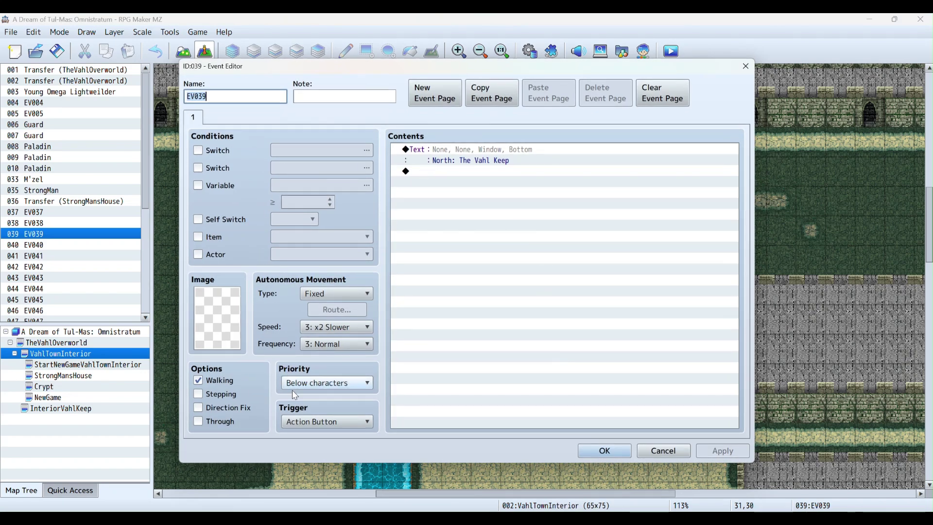
{"action": "left_click", "coordinate": [297, 426]}
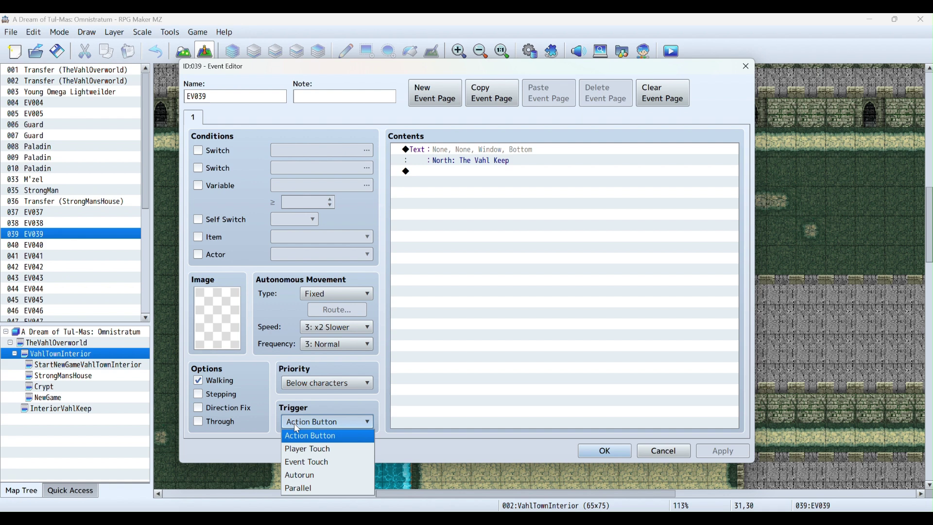
{"action": "left_click", "coordinate": [294, 425]}
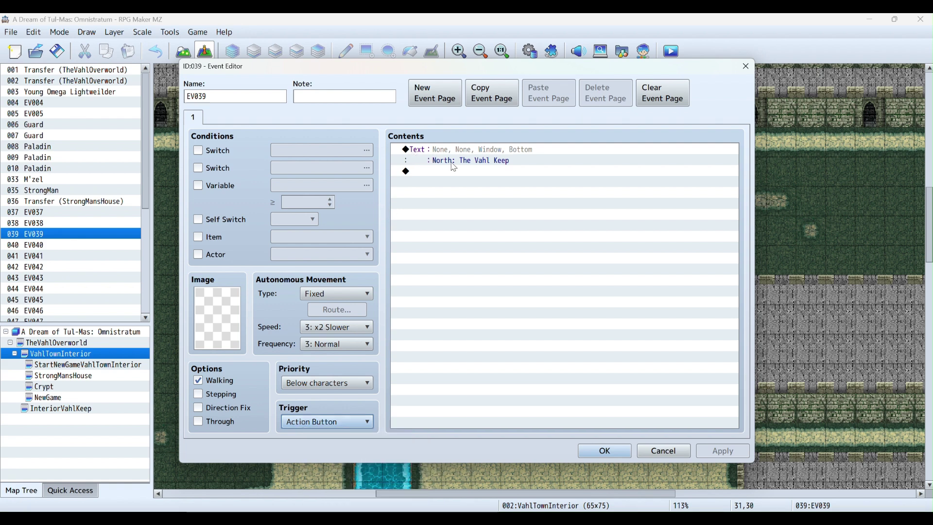
Preview the signpost's "North: The Vahl Keep" message, and close the event without changing it
{"action": "left_click", "coordinate": [480, 148]}
{"action": "right_click", "coordinate": [480, 149]}
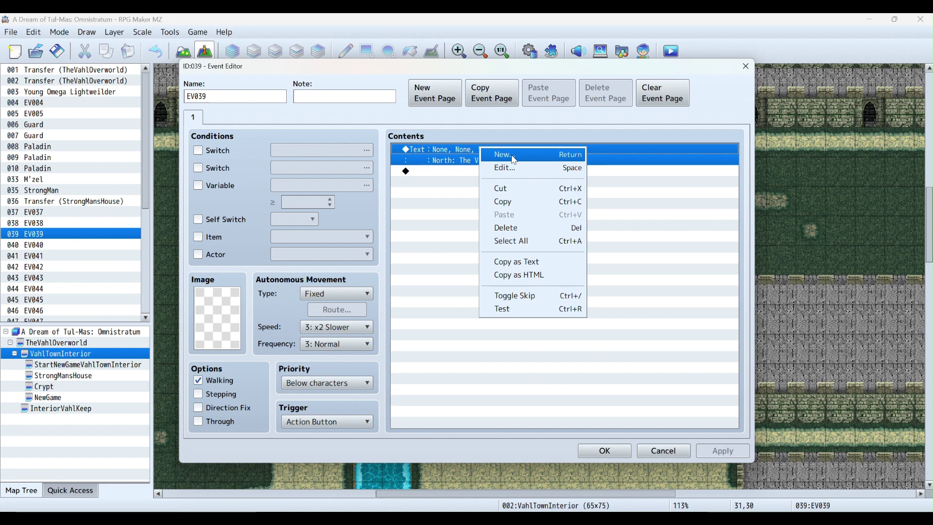
{"action": "left_click", "coordinate": [505, 167]}
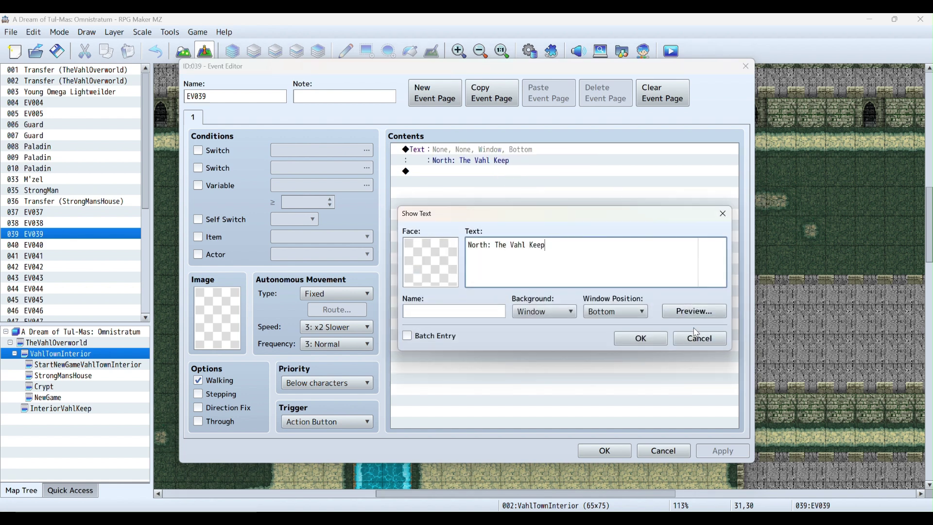
{"action": "left_click", "coordinate": [694, 313]}
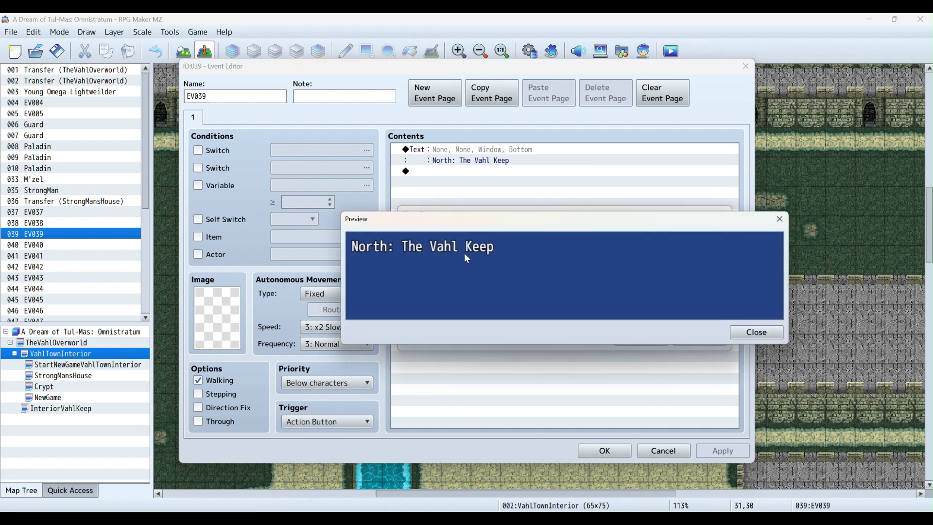
{"action": "left_click", "coordinate": [762, 335]}
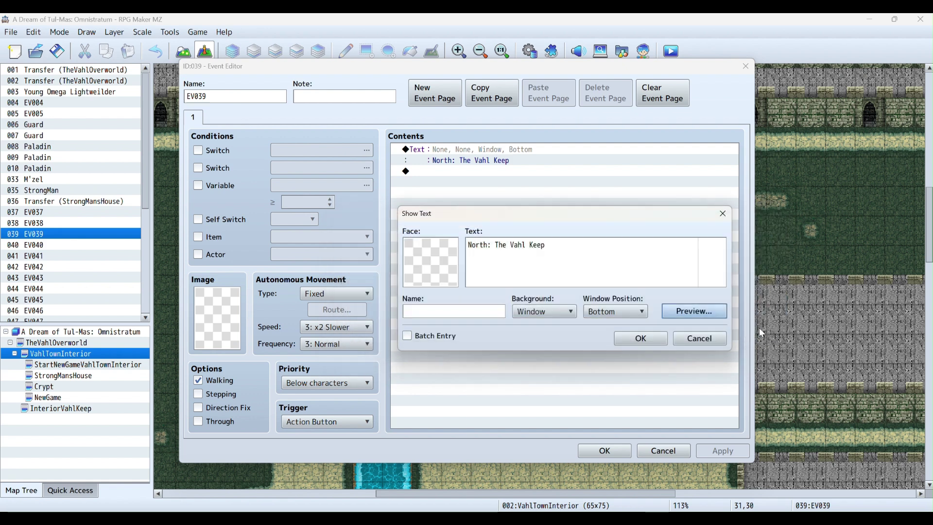
{"action": "left_click", "coordinate": [721, 340]}
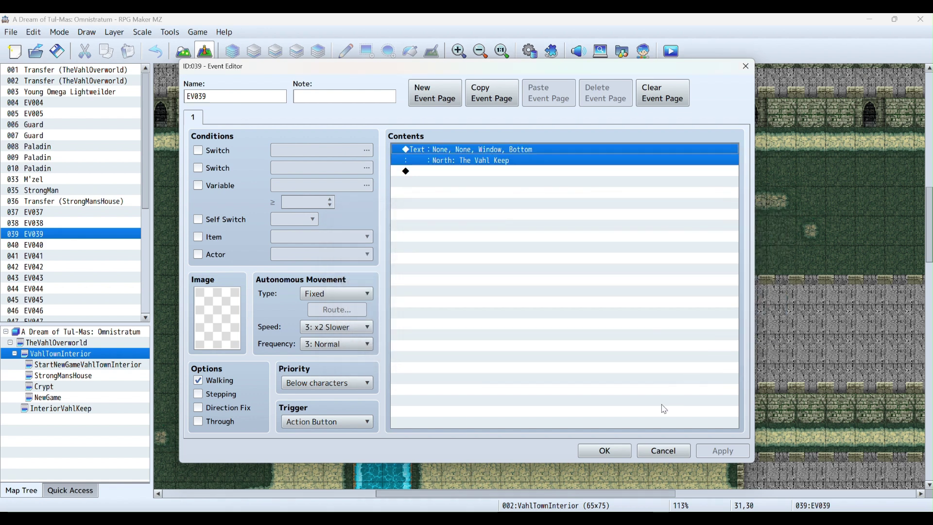
{"action": "left_click", "coordinate": [642, 450]}
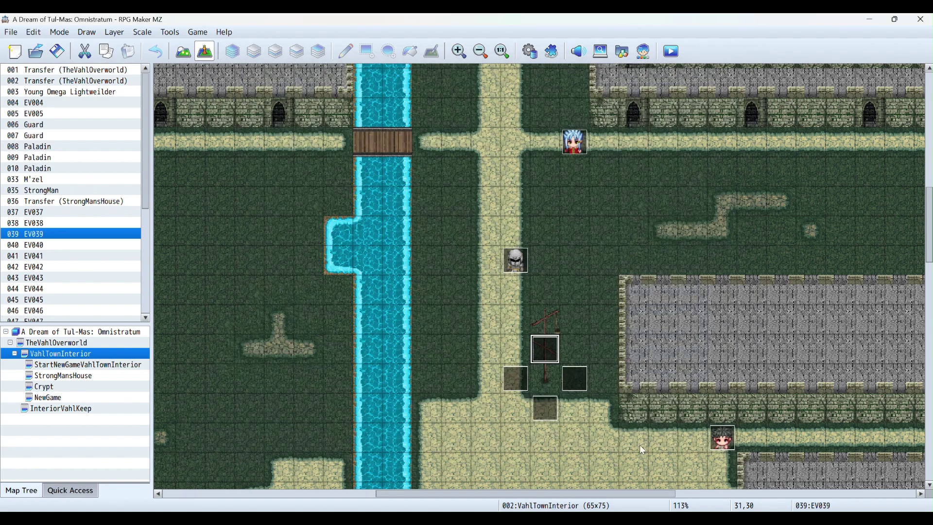
Create an event on the grass just west of the path below the town gate and name it Paladin
{"action": "middle_click", "coordinate": [426, 236]}
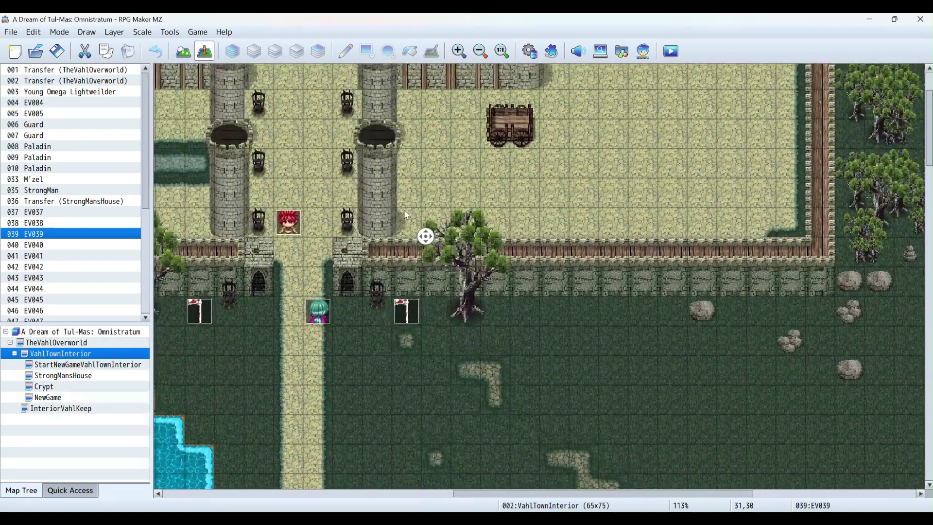
{"action": "middle_click", "coordinate": [374, 253]}
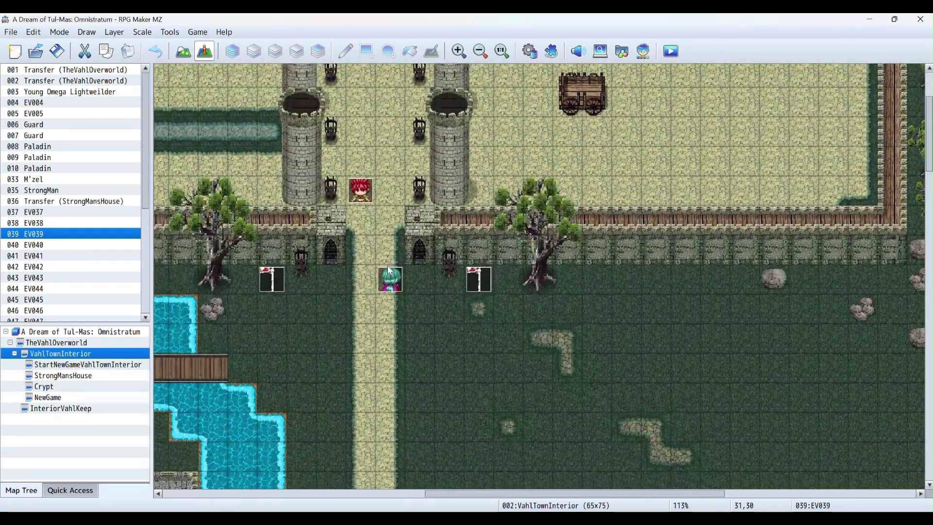
{"action": "double_click", "coordinate": [330, 279]}
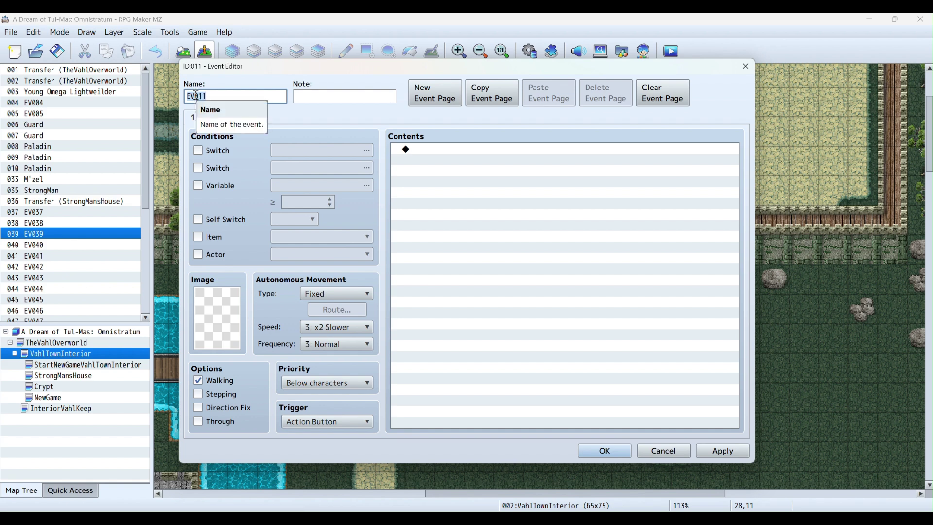
{"action": "type", "text": "P"}
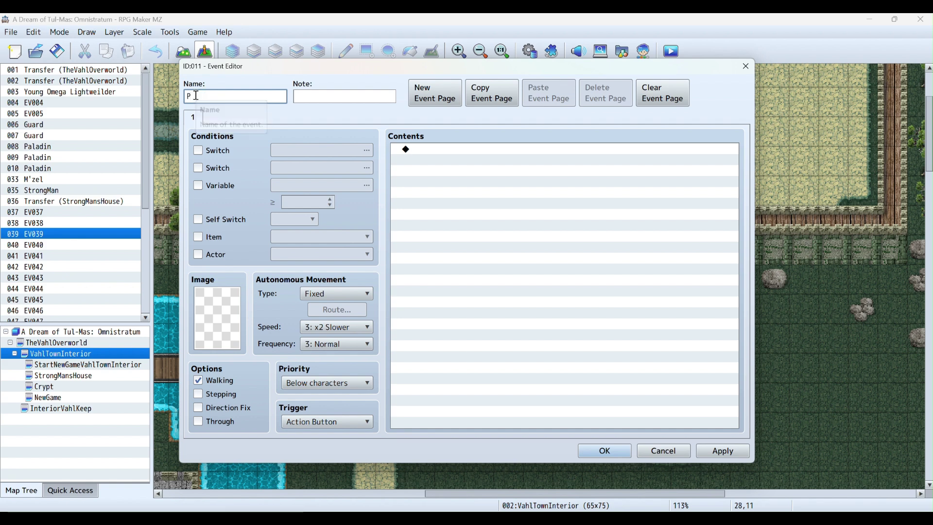
{"action": "type", "text": "aladin"}
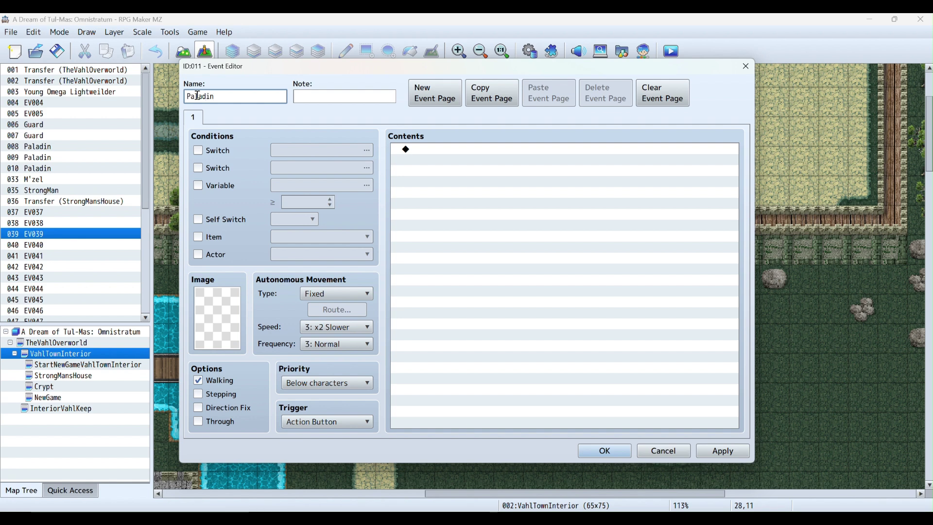
Set the event's image to the white-and-gold armoured knight from the PeopleVahl01 character sheet
{"action": "double_click", "coordinate": [203, 309]}
{"action": "scroll", "coordinate": [332, 239], "scroll_direction": "down", "scroll_amount": 8}
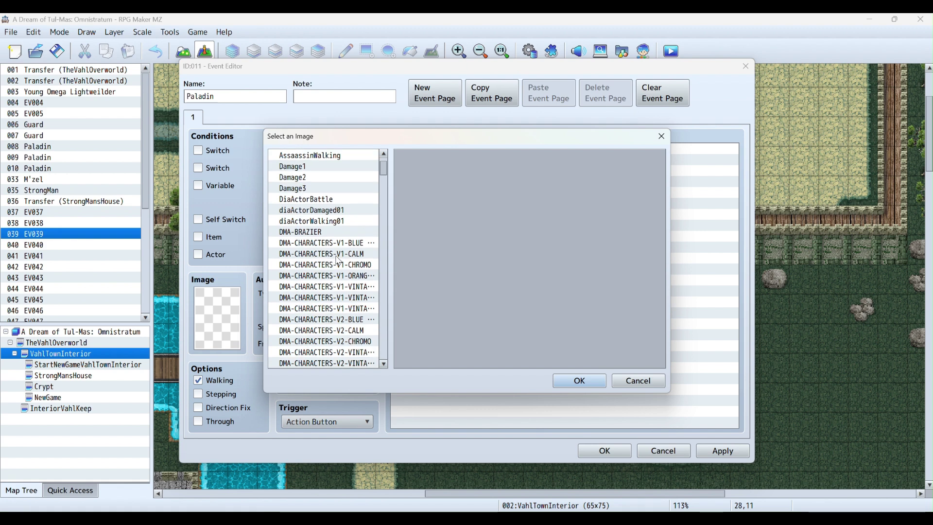
{"action": "scroll", "coordinate": [339, 271], "scroll_direction": "down", "scroll_amount": 3}
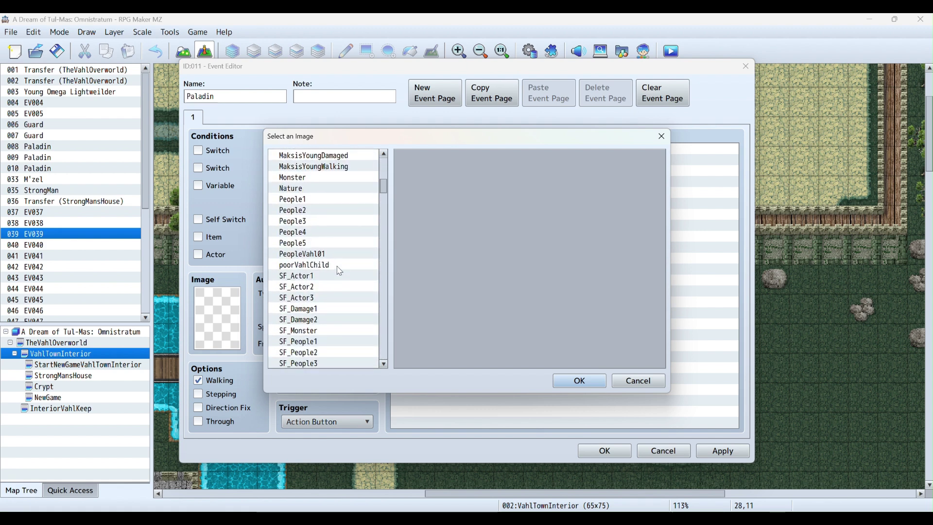
{"action": "left_click", "coordinate": [298, 254]}
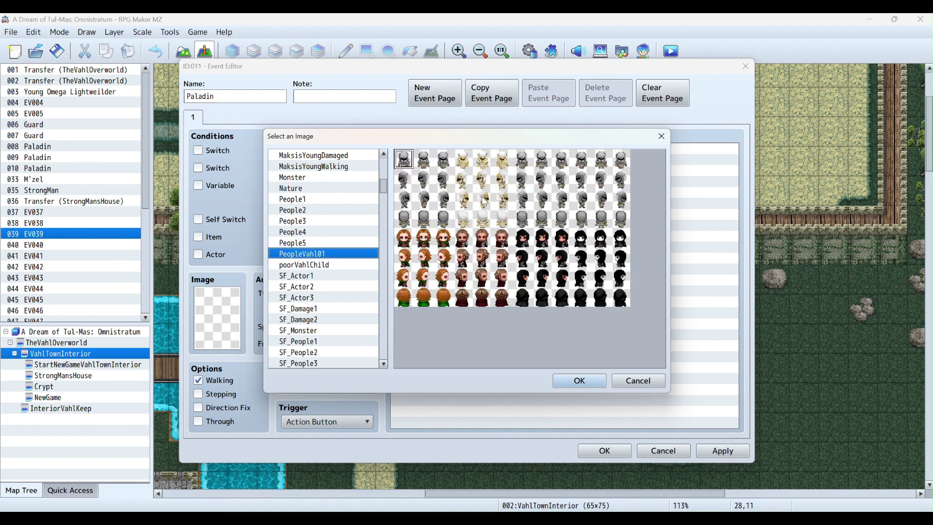
{"action": "left_click", "coordinate": [461, 162]}
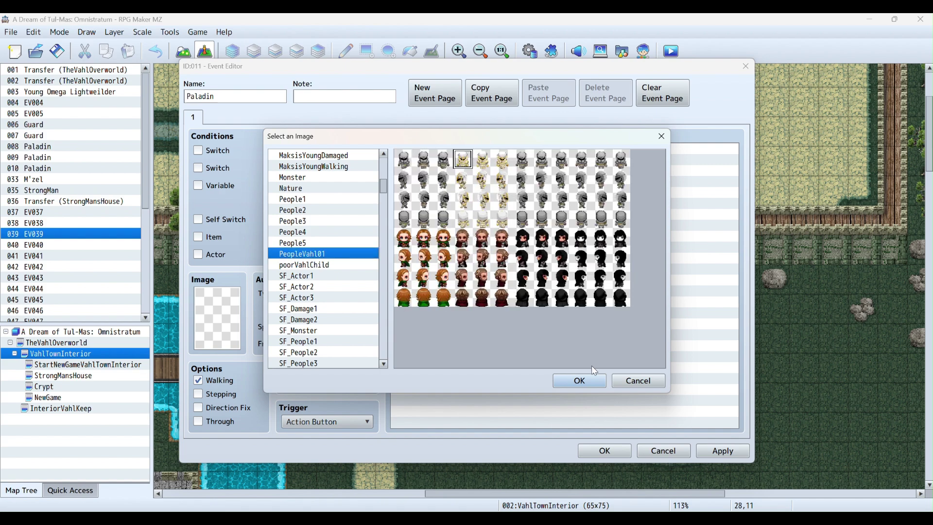
{"action": "left_click", "coordinate": [587, 383]}
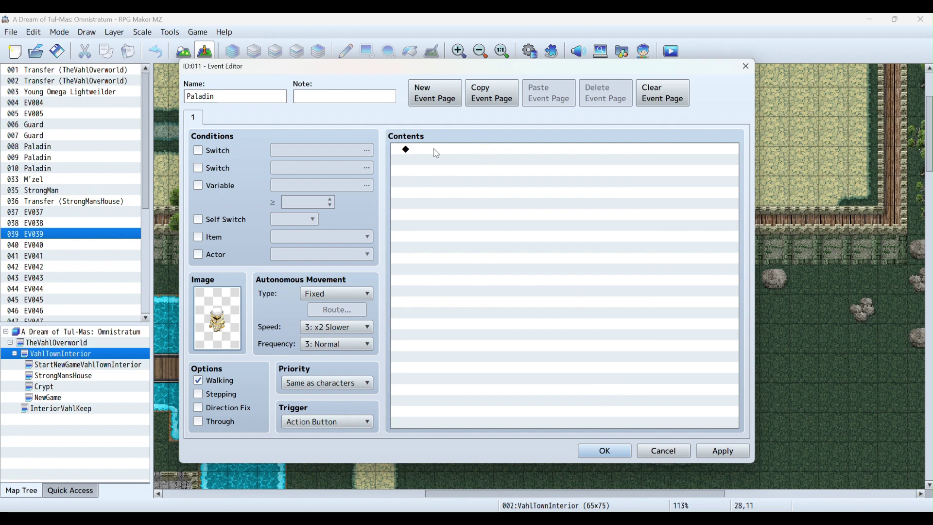
Add a Show Text command with the white-and-gold helmeted knight from PeopleVahl1 as its face
{"action": "double_click", "coordinate": [437, 153]}
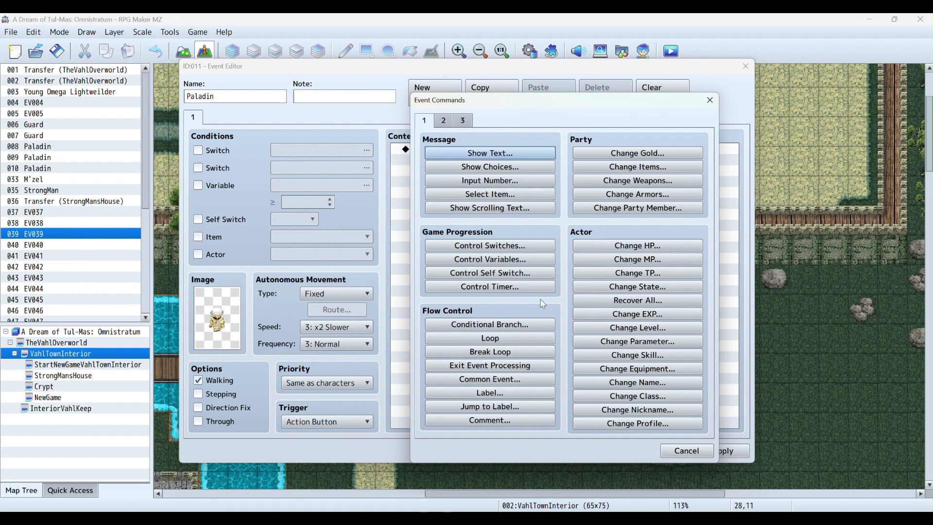
{"action": "left_click", "coordinate": [462, 155]}
{"action": "double_click", "coordinate": [422, 263]}
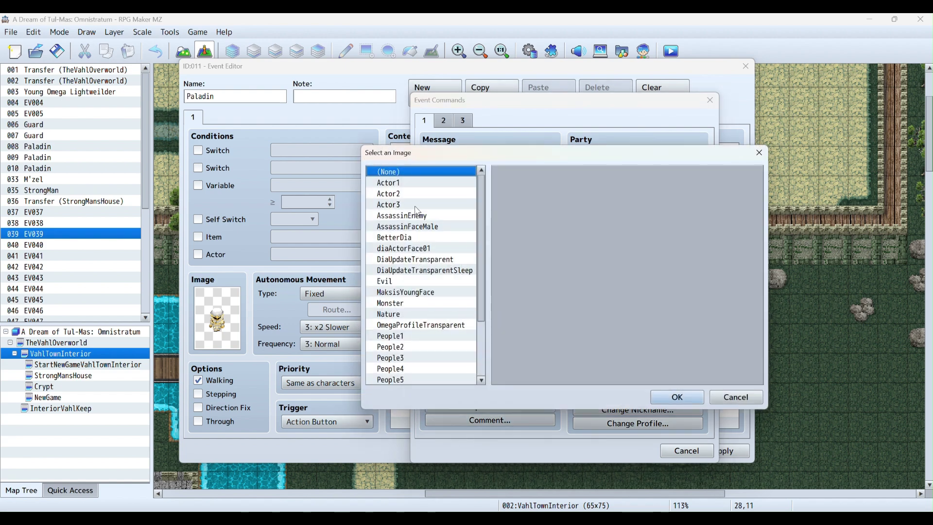
{"action": "scroll", "coordinate": [417, 214], "scroll_direction": "down", "scroll_amount": 3}
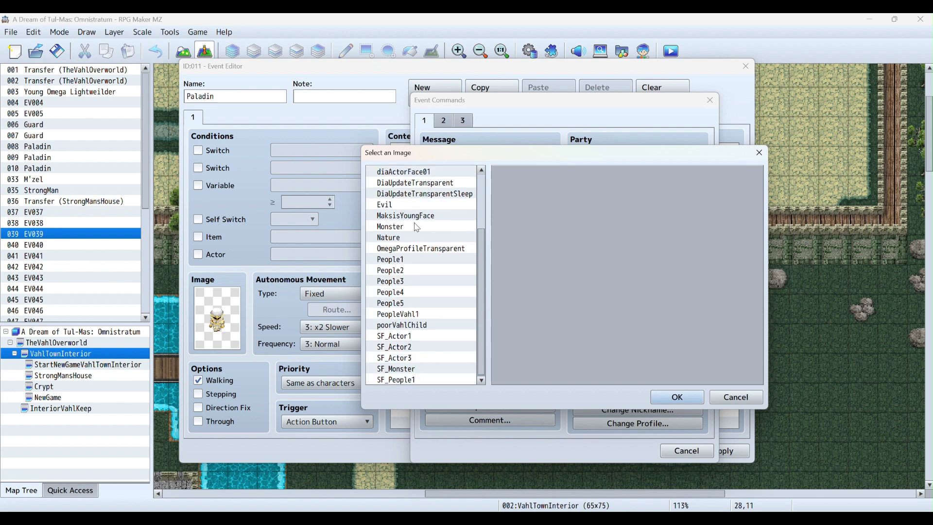
{"action": "left_click", "coordinate": [411, 315]}
{"action": "left_click", "coordinate": [559, 183]}
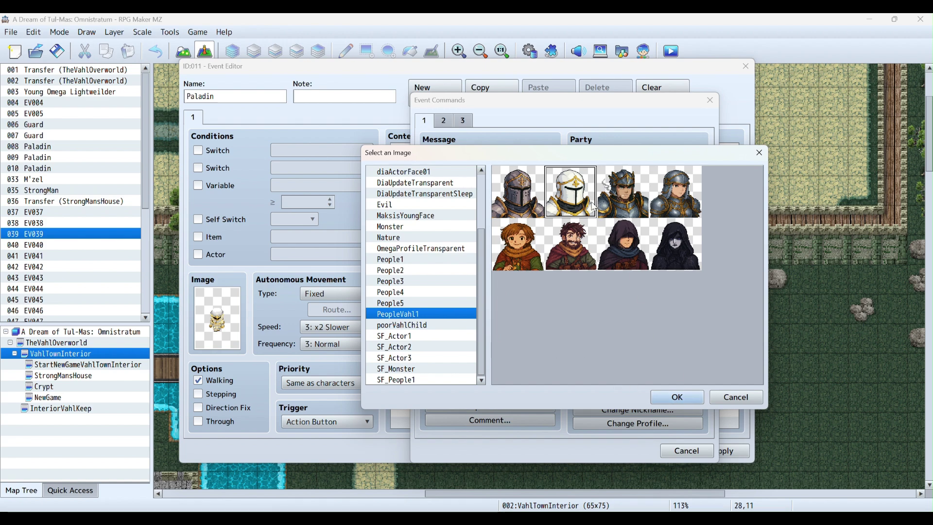
{"action": "left_click", "coordinate": [670, 395]}
Set the speaker name to Paladin and enter the message "May the sun always light you path."
{"action": "left_click", "coordinate": [449, 311]}
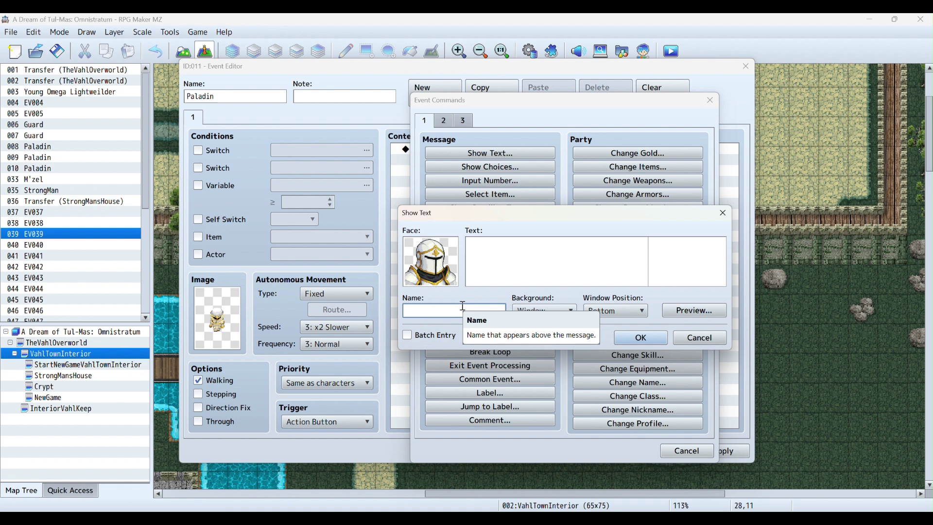
{"action": "type", "text": "Paladin"}
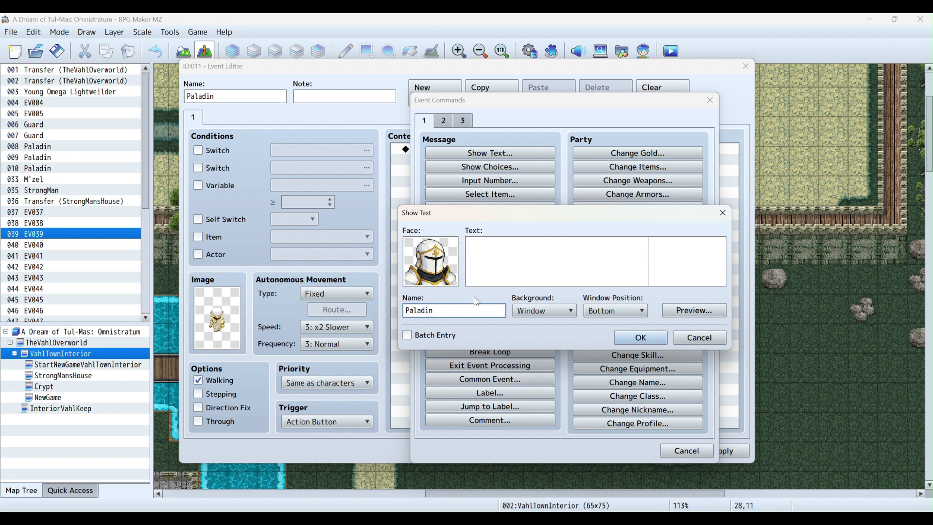
{"action": "left_click", "coordinate": [523, 253]}
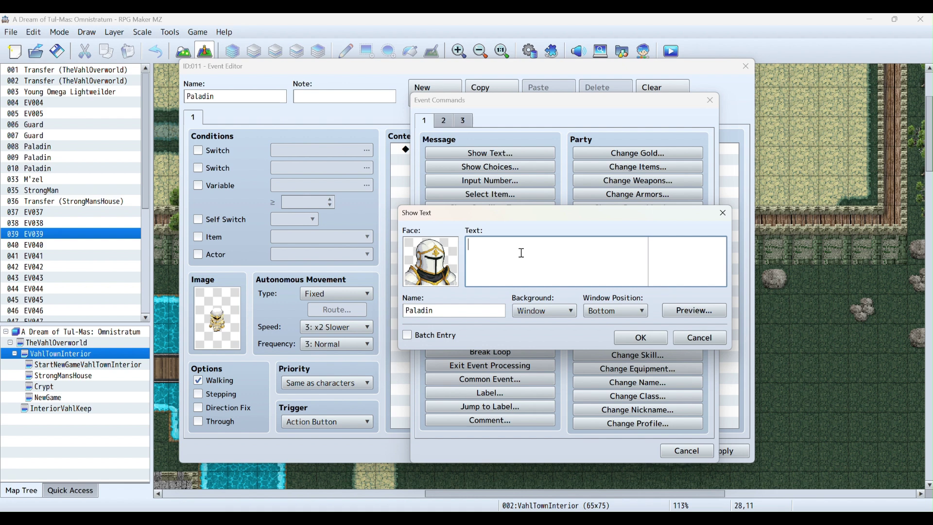
{"action": "type", "text": "May the sun alwa"}
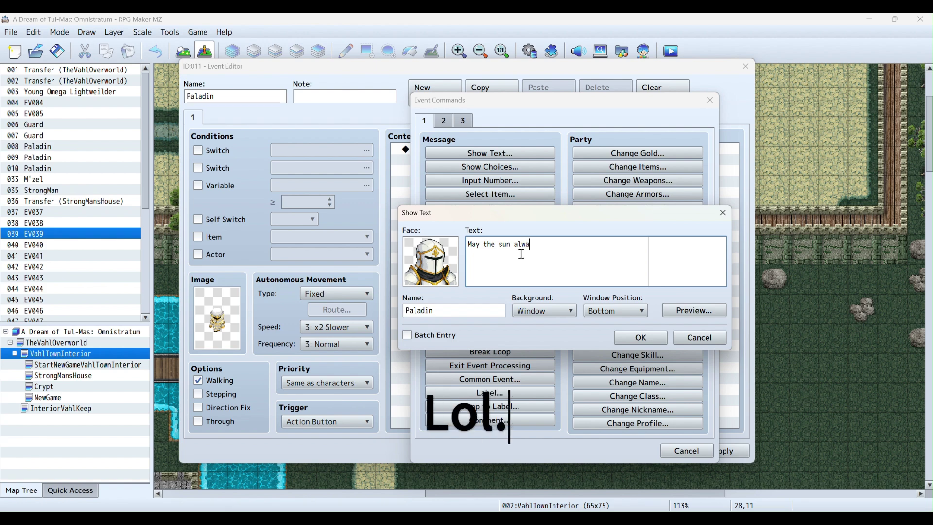
{"action": "type", "text": "ys light you path."}
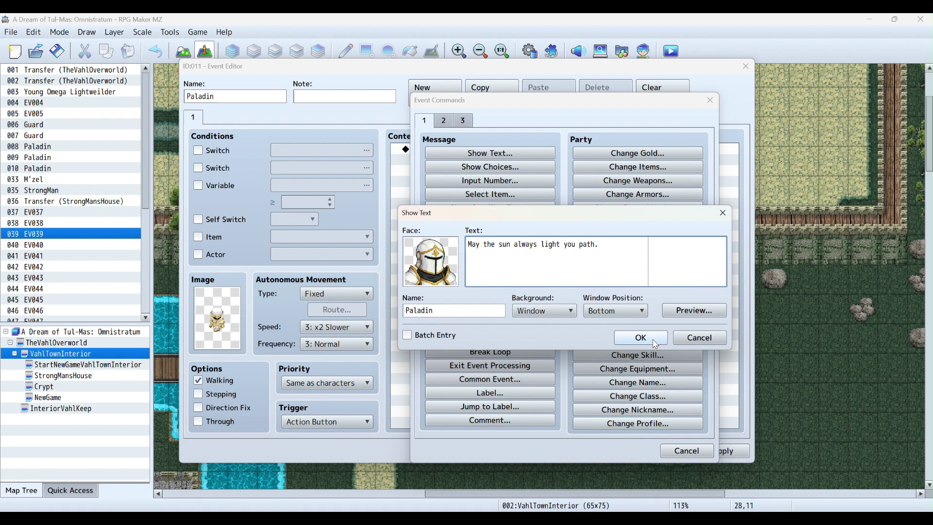
Capitalise "Sun" in the message, accept the text command and save the Paladin event
{"action": "left_click", "coordinate": [503, 244]}
{"action": "key", "text": "BackSpace"}
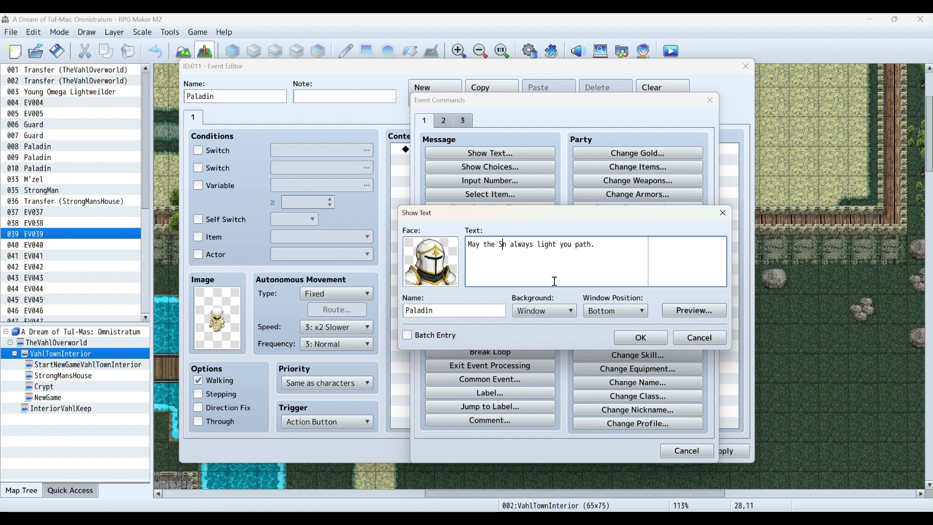
{"action": "type", "text": "S"}
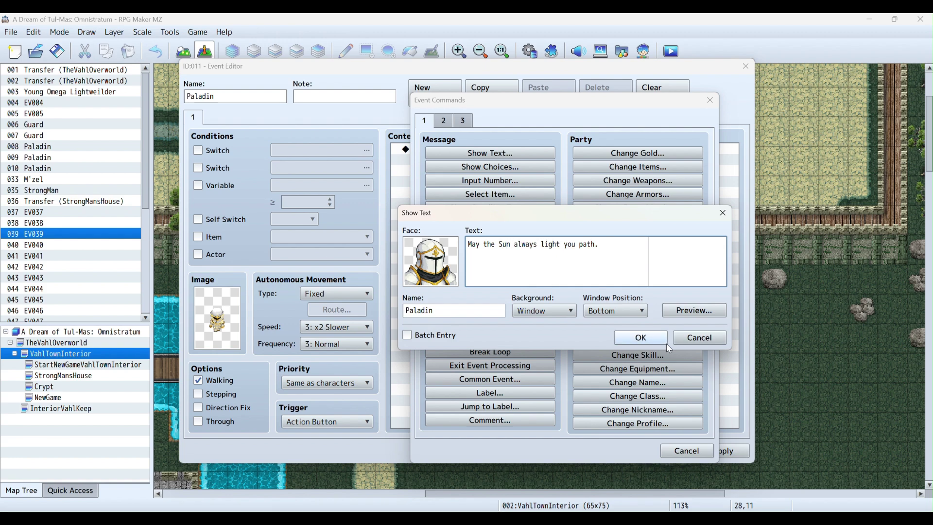
{"action": "left_click", "coordinate": [627, 339]}
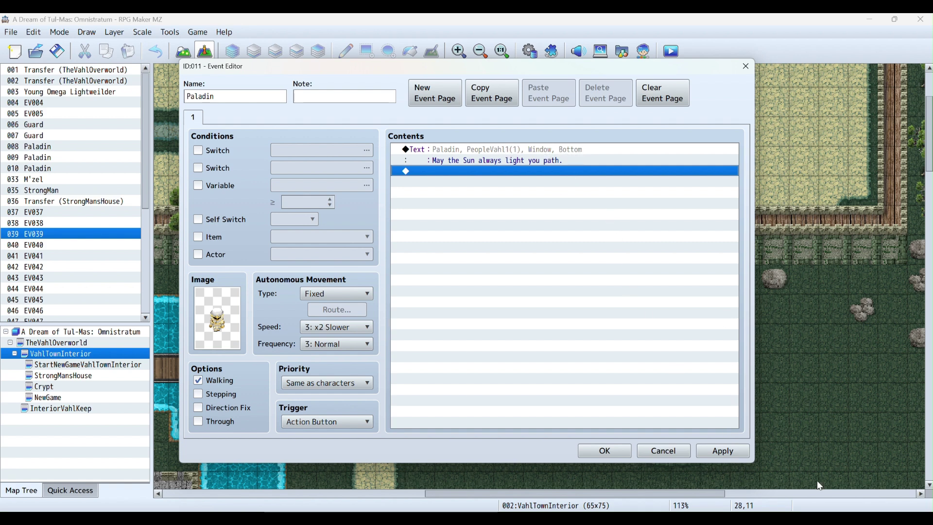
{"action": "left_click", "coordinate": [719, 453]}
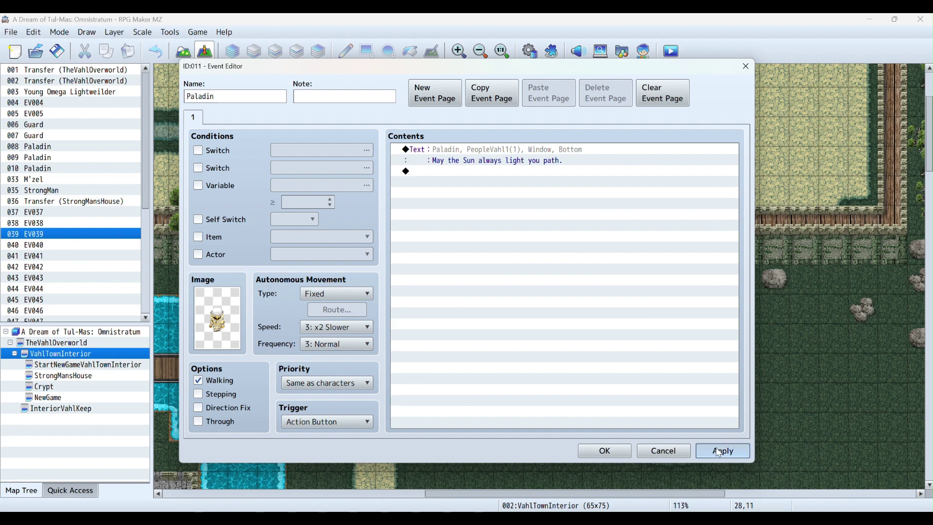
{"action": "left_click", "coordinate": [613, 451]}
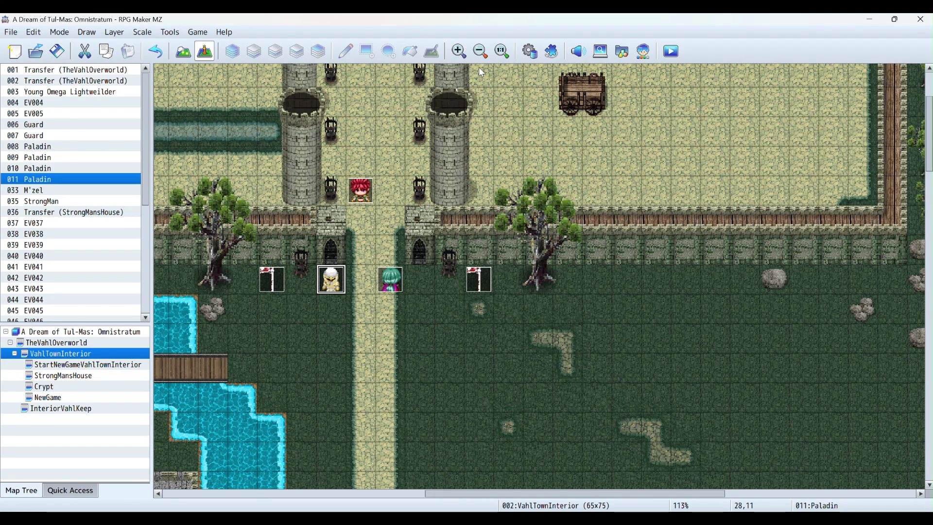
Launch a playtest of the game, close its blank window and launch the playtest again
{"action": "left_click", "coordinate": [677, 53]}
{"action": "left_click", "coordinate": [459, 281]}
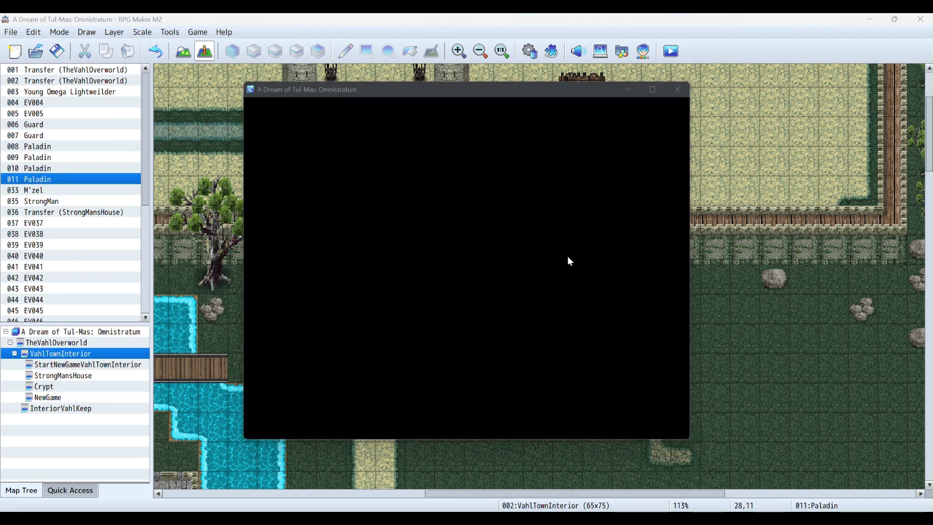
{"action": "left_click", "coordinate": [677, 90]}
{"action": "left_click", "coordinate": [676, 50]}
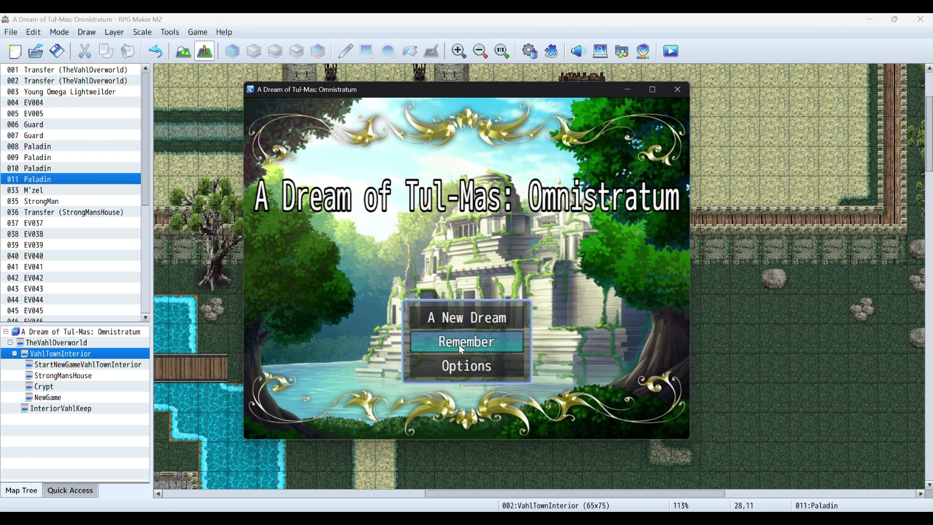
Load the saved game from the title screen and walk the player up to the new Paladin beside the castle gate
{"action": "left_click", "coordinate": [458, 343]}
{"action": "left_click", "coordinate": [454, 198]}
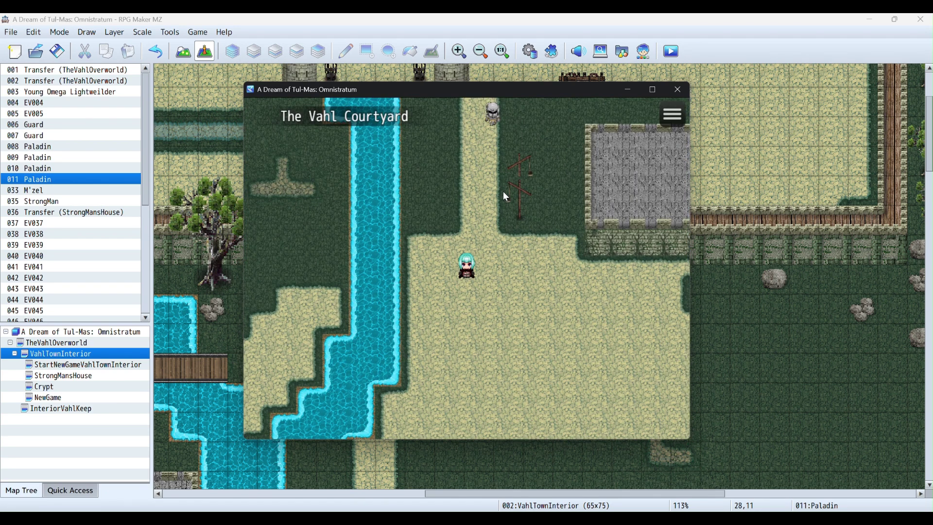
{"action": "key", "text": "Up"}
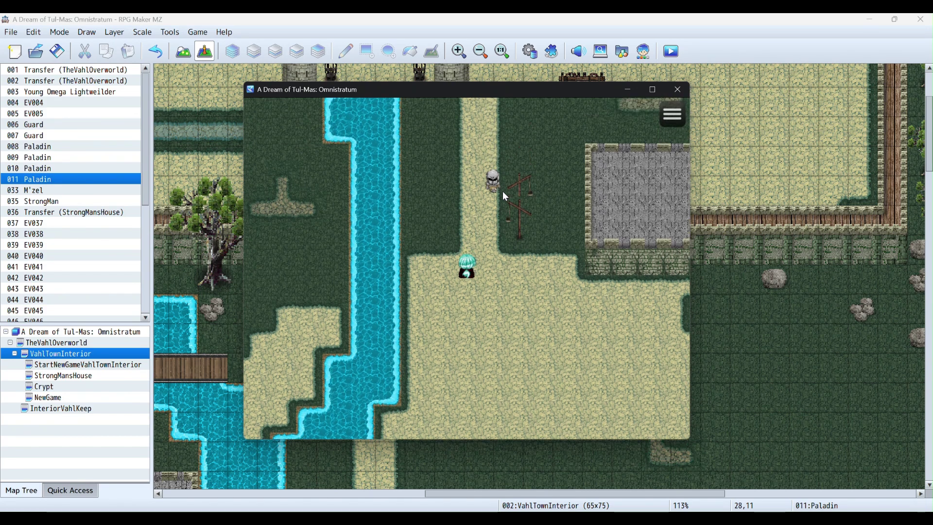
{"action": "key", "text": "Up"}
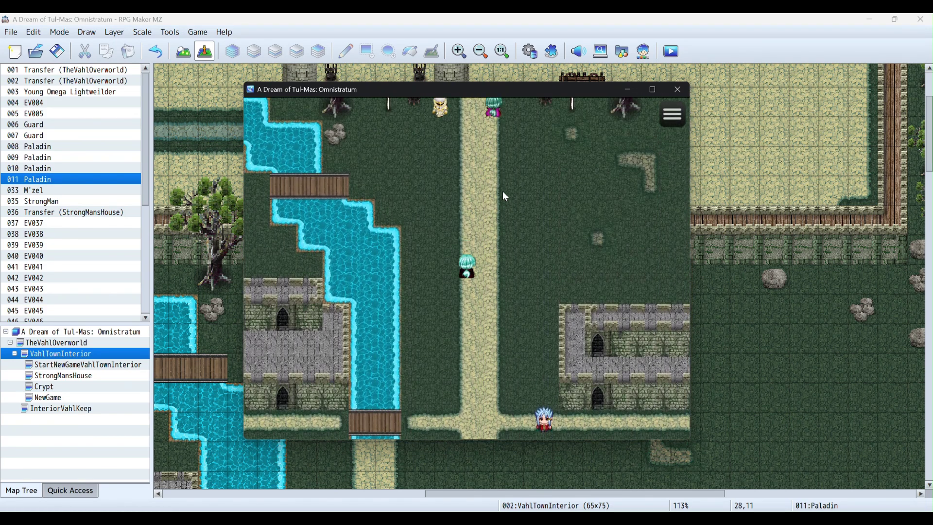
{"action": "key", "text": "Up"}
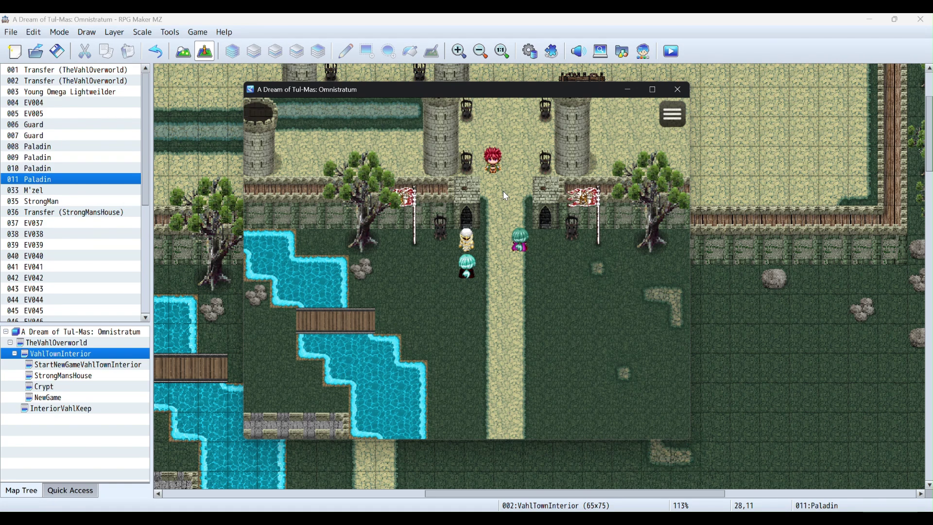
Talk to the Paladin to check its dialogue, dismiss the message and end the playtest
{"action": "key", "text": "Return"}
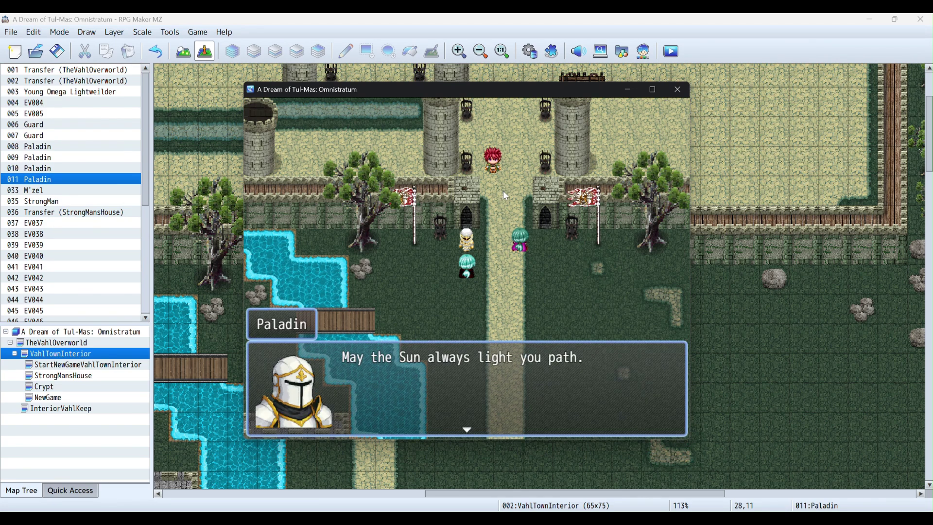
{"action": "key", "text": "Return"}
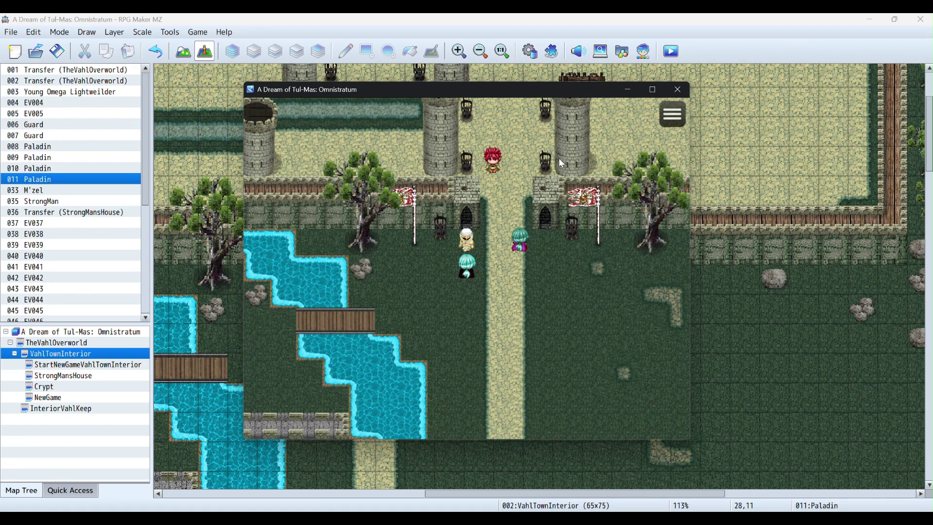
{"action": "left_click", "coordinate": [677, 89]}
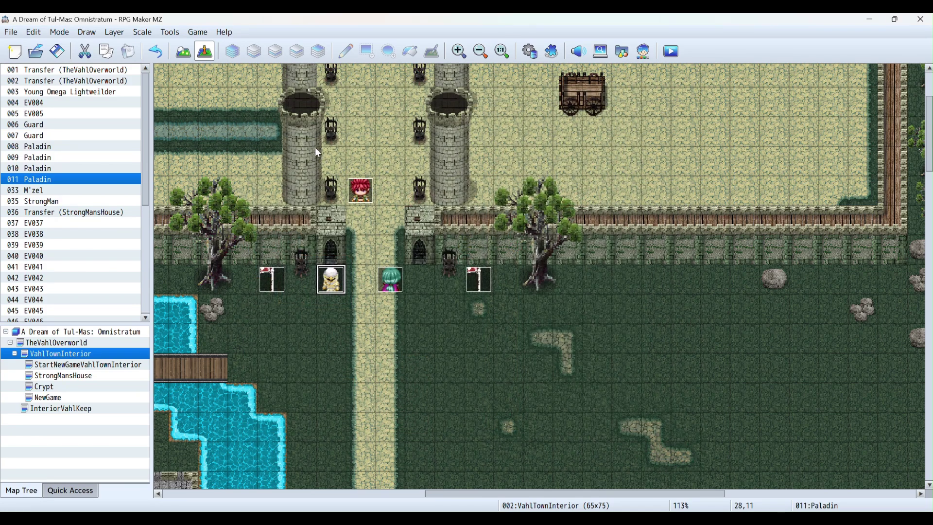
Switch to the StartNewGameVahlTownInterior map and open its NewGameStart event
{"action": "scroll", "coordinate": [378, 186], "scroll_direction": "up", "scroll_amount": 5}
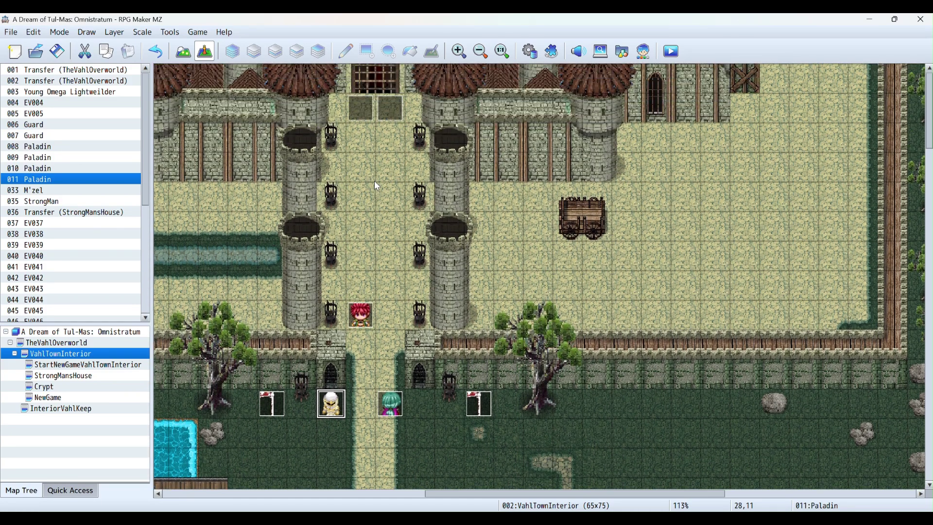
{"action": "mouse_move", "coordinate": [351, 170]}
{"action": "middle_mouse_down"}
{"action": "mouse_move", "coordinate": [281, 163]}
{"action": "mouse_move", "coordinate": [305, 154]}
{"action": "middle_mouse_up"}
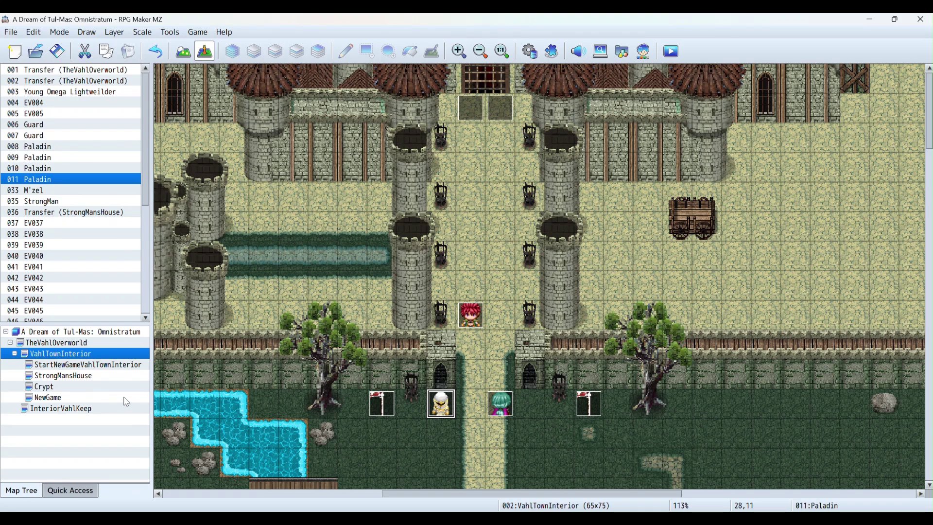
{"action": "left_click", "coordinate": [87, 365]}
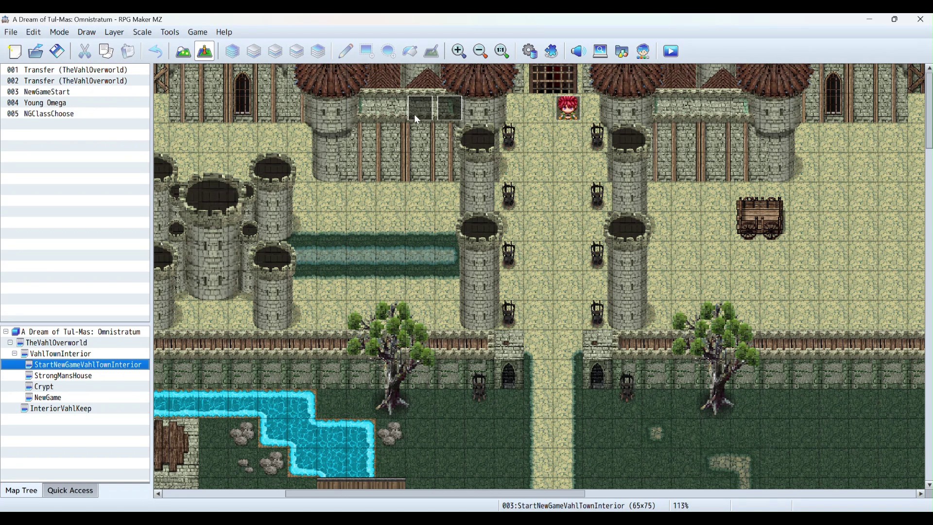
{"action": "double_click", "coordinate": [446, 112]}
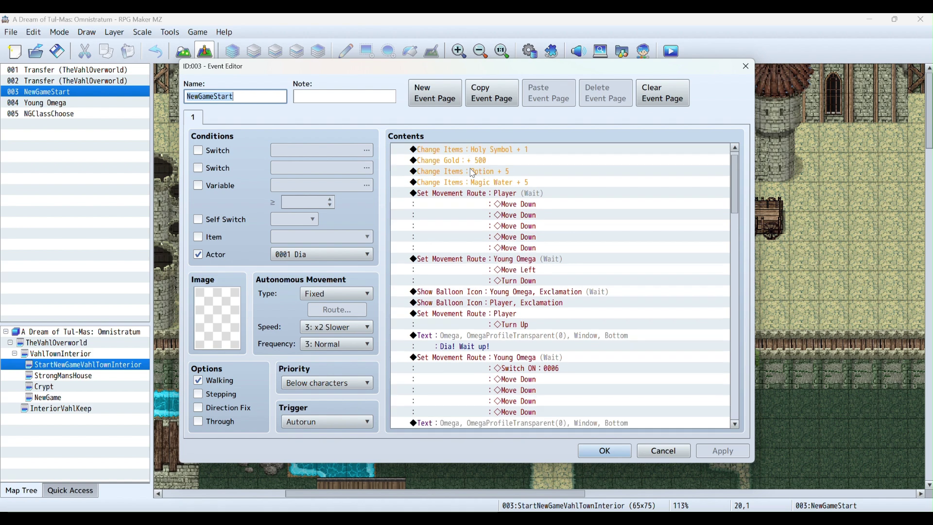
Review the NewGameStart event's commands from start to end, then close the event without changes
{"action": "scroll", "coordinate": [473, 174], "scroll_direction": "down", "scroll_amount": 20}
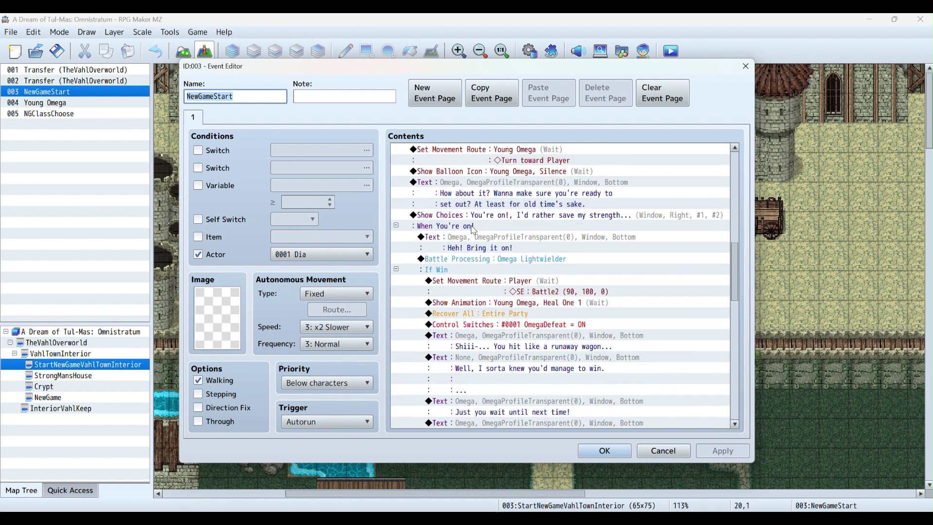
{"action": "scroll", "coordinate": [473, 229], "scroll_direction": "down", "scroll_amount": 20}
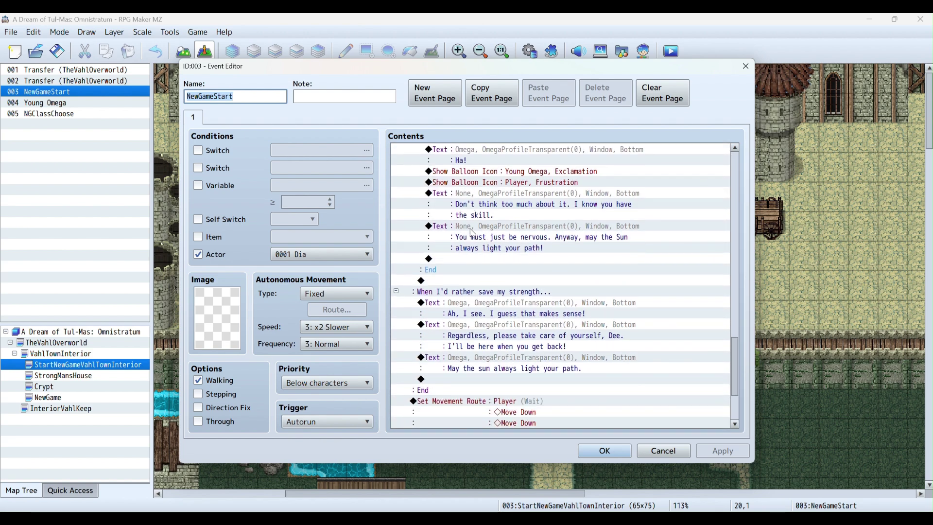
{"action": "scroll", "coordinate": [473, 233], "scroll_direction": "down", "scroll_amount": 4}
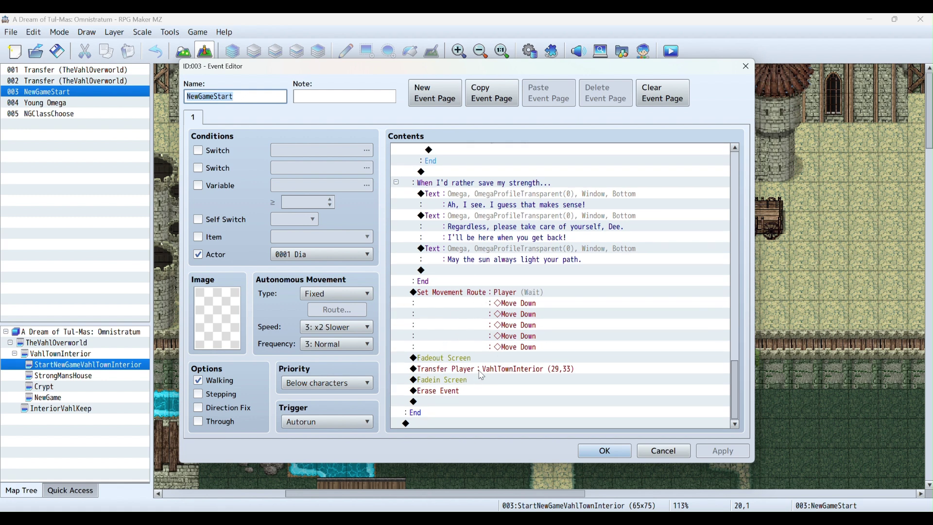
{"action": "scroll", "coordinate": [500, 317], "scroll_direction": "up", "scroll_amount": 8}
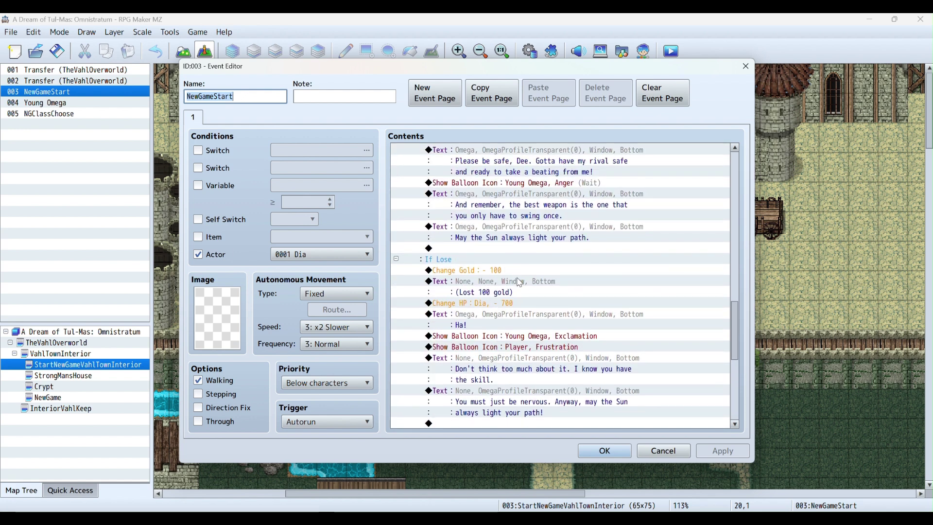
{"action": "scroll", "coordinate": [525, 296], "scroll_direction": "up", "scroll_amount": 5}
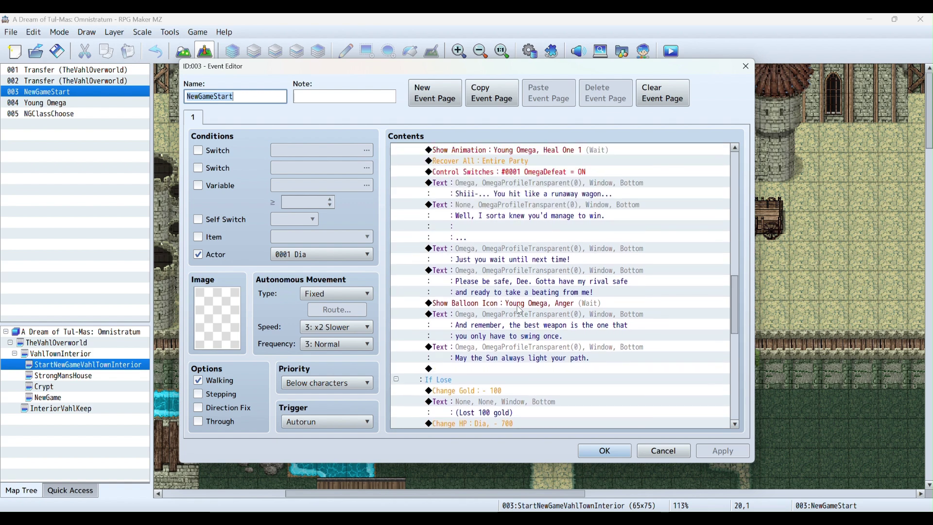
{"action": "scroll", "coordinate": [519, 309], "scroll_direction": "up", "scroll_amount": 10}
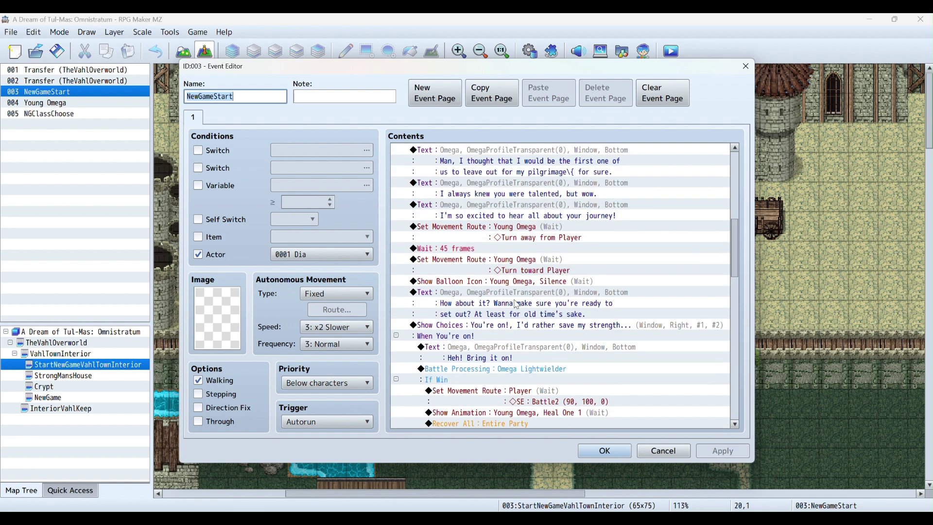
{"action": "scroll", "coordinate": [517, 303], "scroll_direction": "up", "scroll_amount": 7}
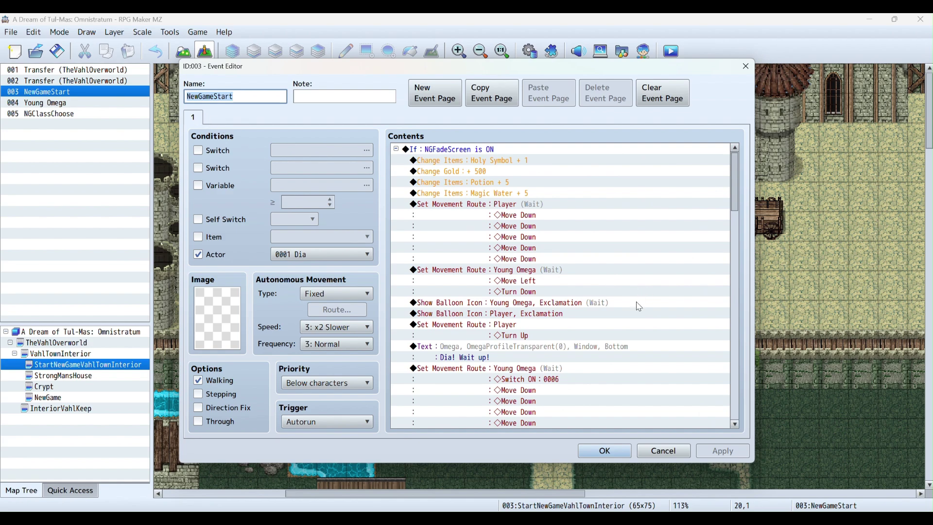
{"action": "left_click", "coordinate": [665, 446]}
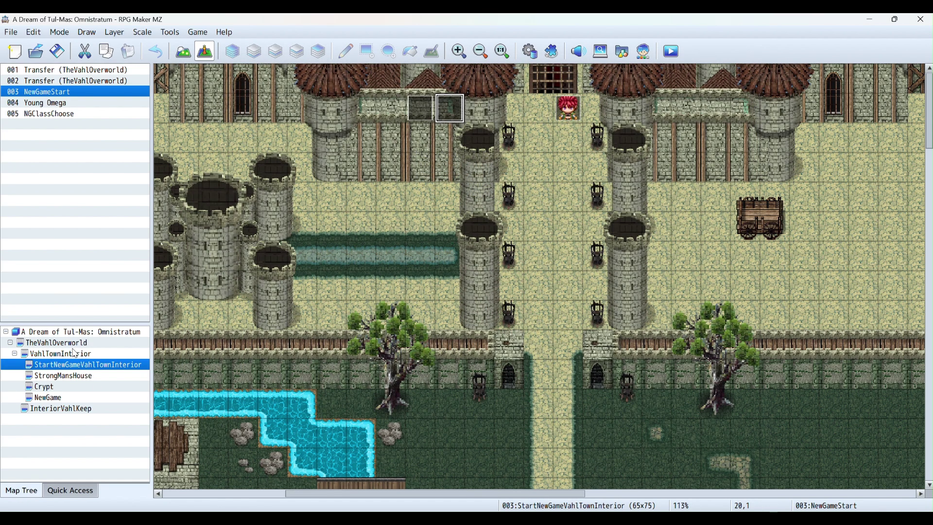
Return to the VahlTownInterior map and open the StrongMan event below the small house
{"action": "left_click", "coordinate": [76, 354]}
{"action": "middle_click", "coordinate": [302, 374]}
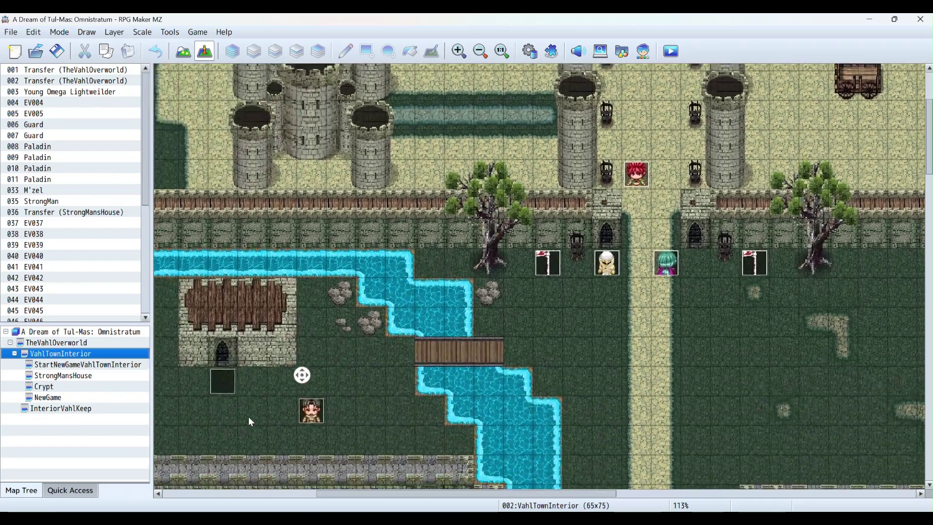
{"action": "middle_click", "coordinate": [249, 416]}
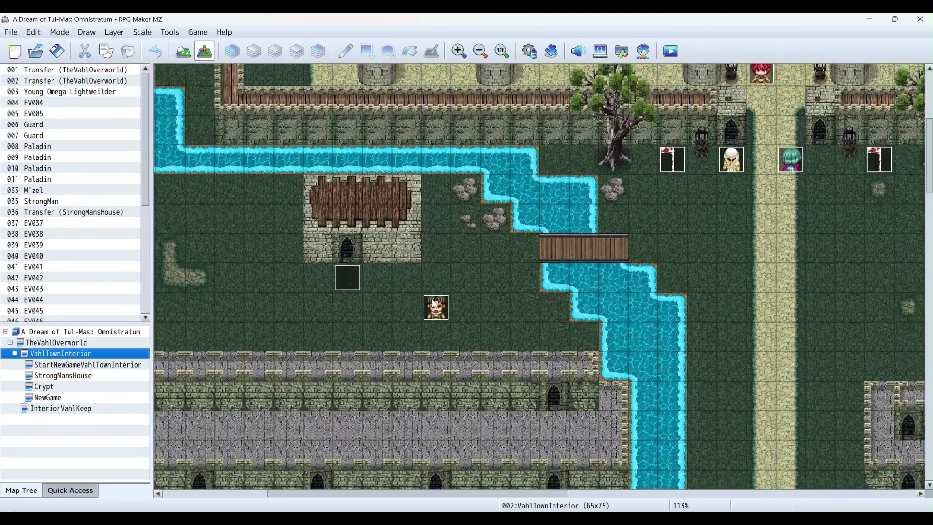
{"action": "double_click", "coordinate": [434, 304]}
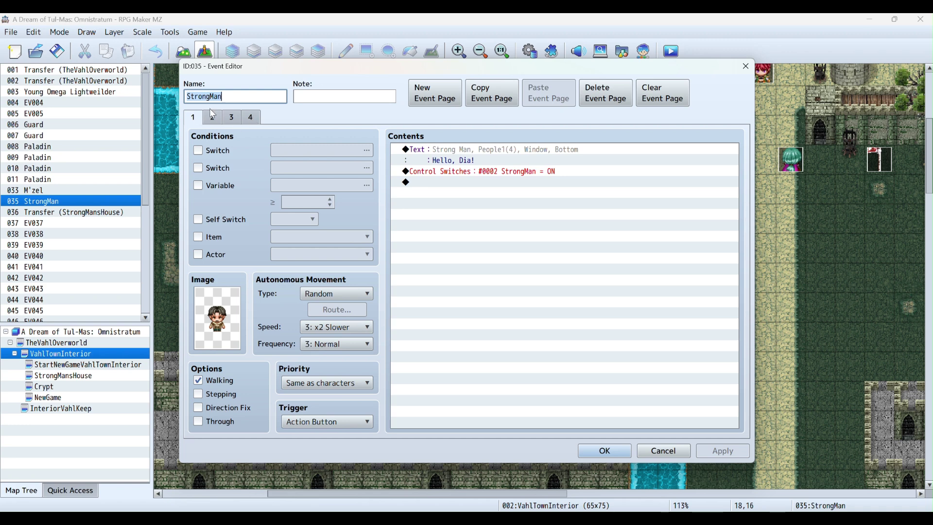
Compare the conditions and commands on the StrongMan event's four pages, then close it without changes
{"action": "left_click", "coordinate": [212, 117]}
{"action": "left_click", "coordinate": [232, 118]}
{"action": "left_click", "coordinate": [251, 118]}
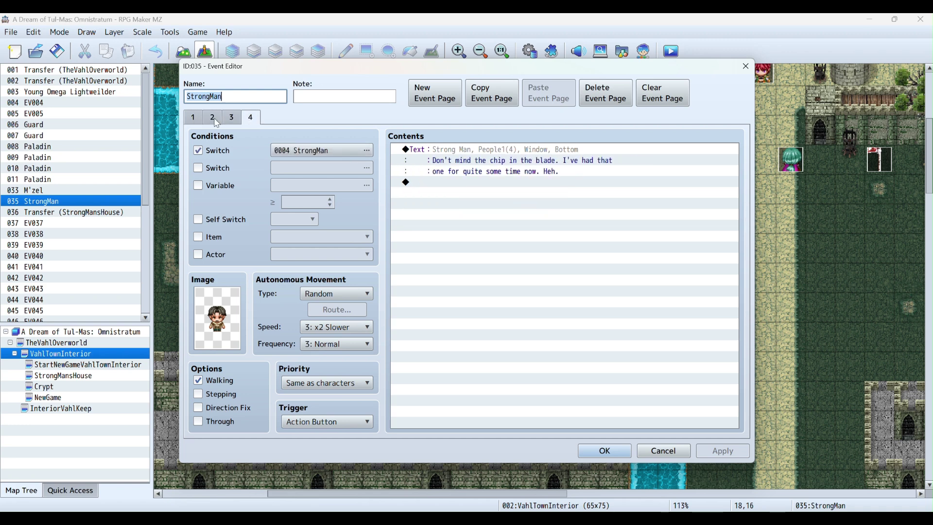
{"action": "left_click", "coordinate": [213, 117]}
{"action": "left_click", "coordinate": [193, 117]}
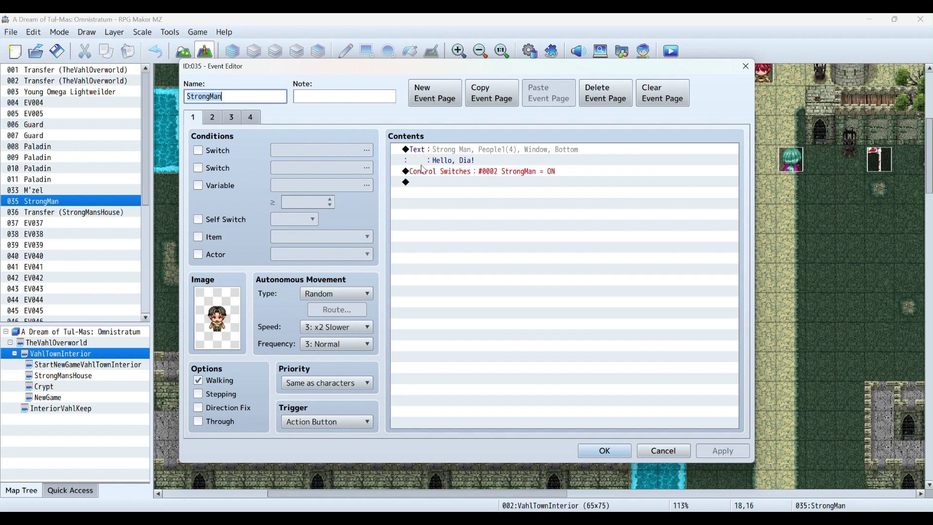
{"action": "left_click", "coordinate": [218, 121]}
{"action": "left_click", "coordinate": [232, 119]}
{"action": "left_click", "coordinate": [250, 117]}
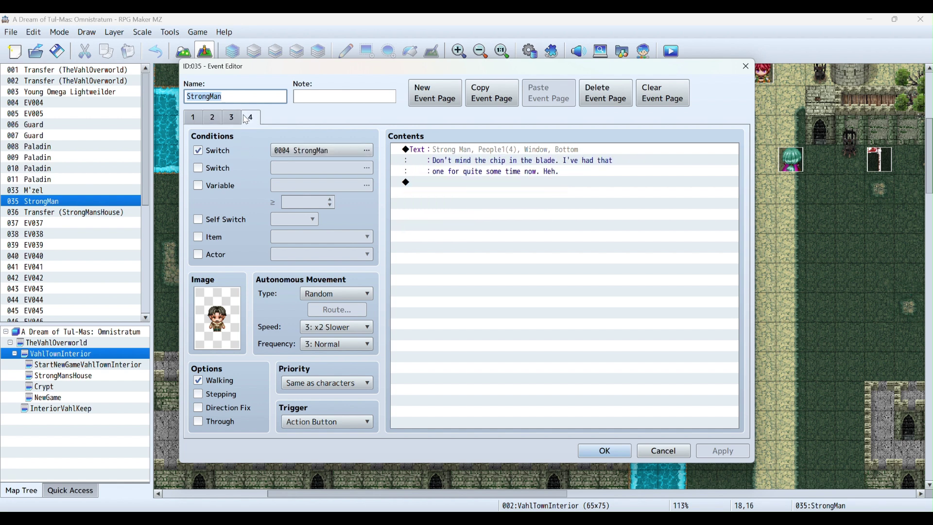
{"action": "left_click", "coordinate": [217, 122]}
{"action": "left_click", "coordinate": [192, 118]}
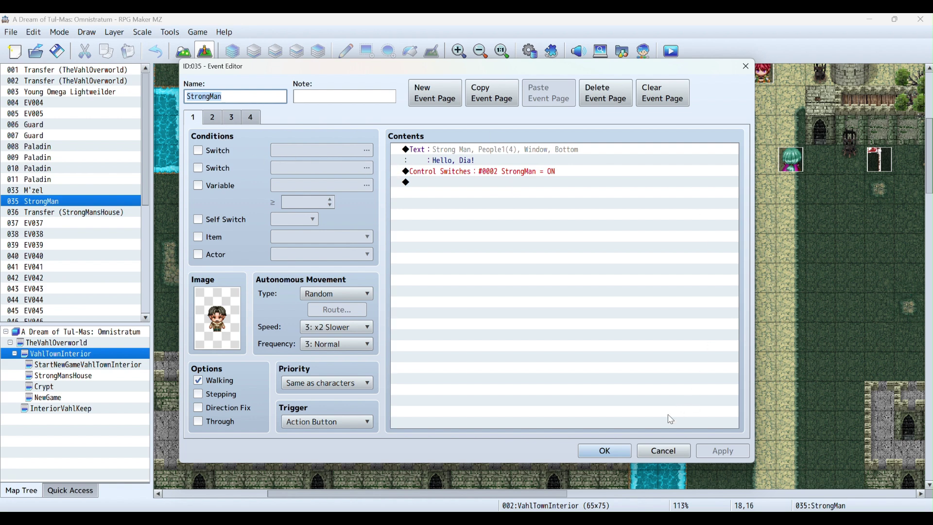
{"action": "left_click", "coordinate": [652, 452]}
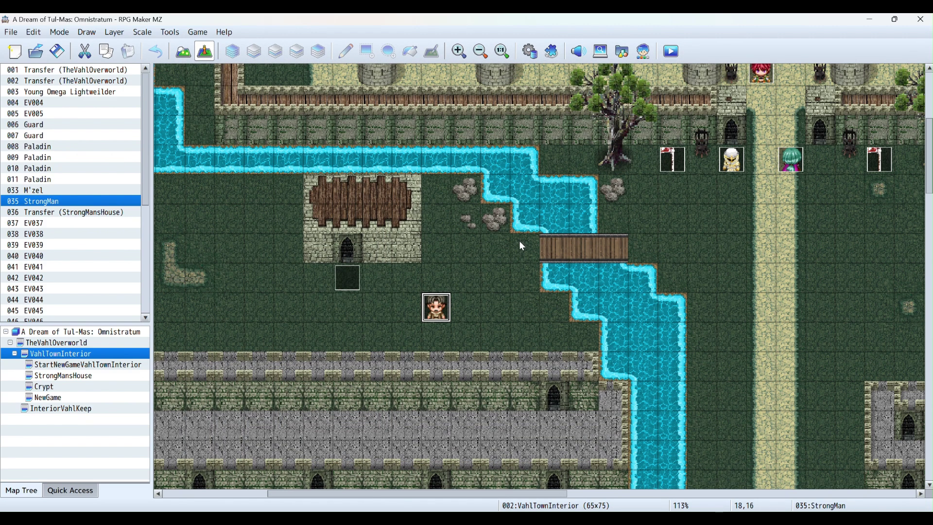
Inspect the settings of the EV004 banner event near the castle gate and close it without changes
{"action": "left_click", "coordinate": [673, 158]}
{"action": "double_click", "coordinate": [672, 158]}
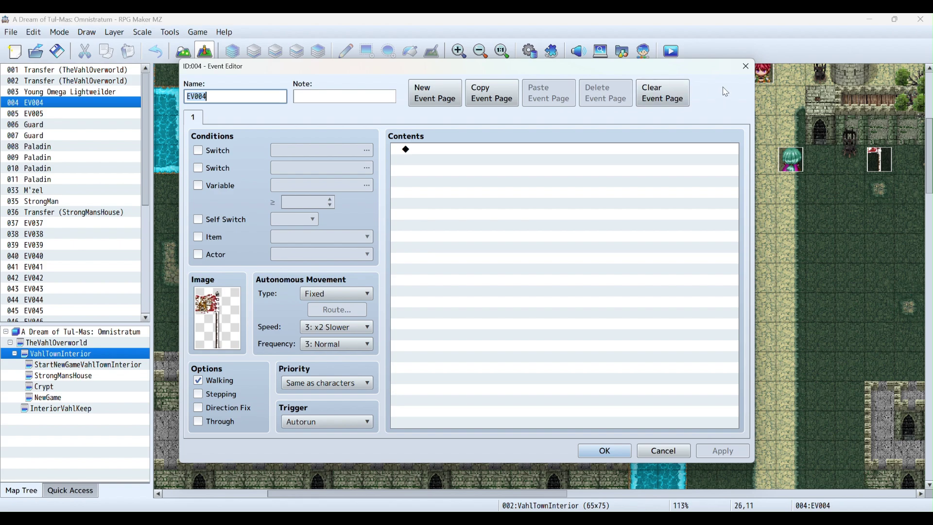
{"action": "left_click", "coordinate": [746, 65]}
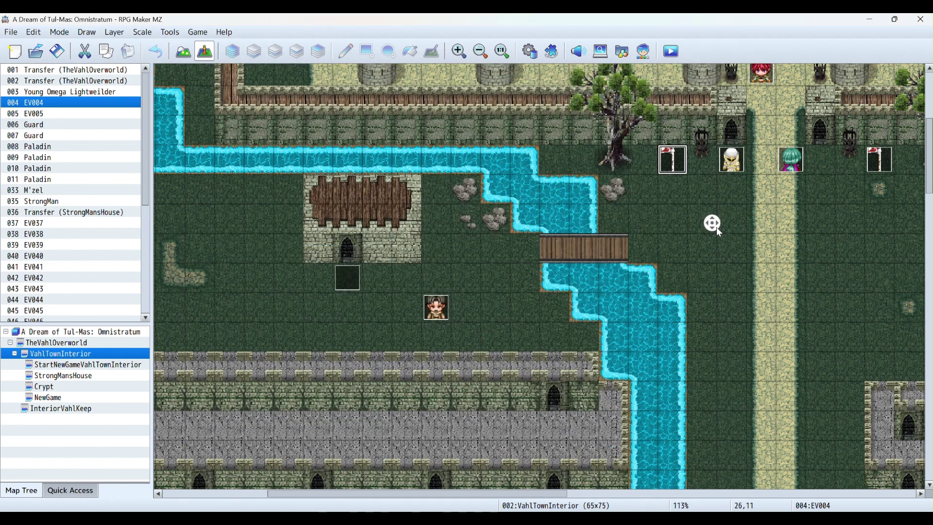
{"action": "middle_click_drag", "start_coordinate": [716, 228], "coordinate": [738, 236]}
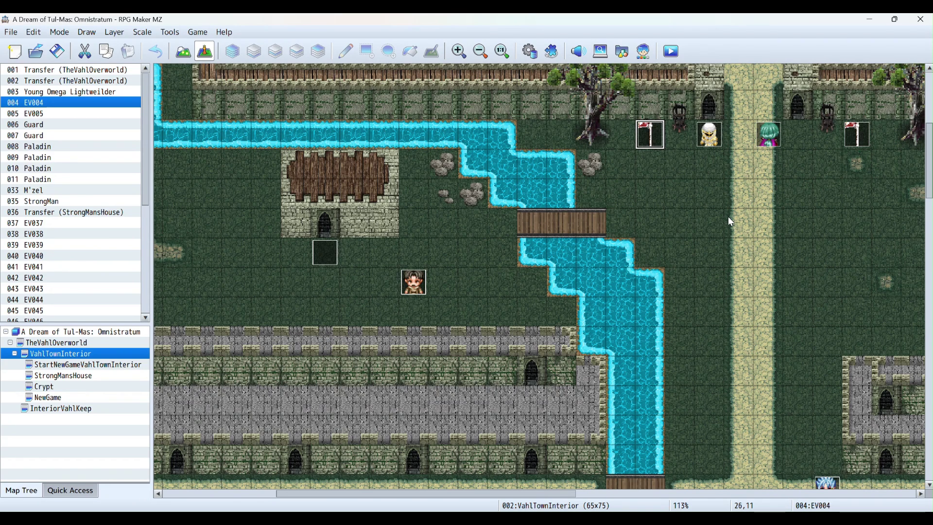
{"action": "middle_click_drag", "start_coordinate": [689, 212], "coordinate": [672, 143]}
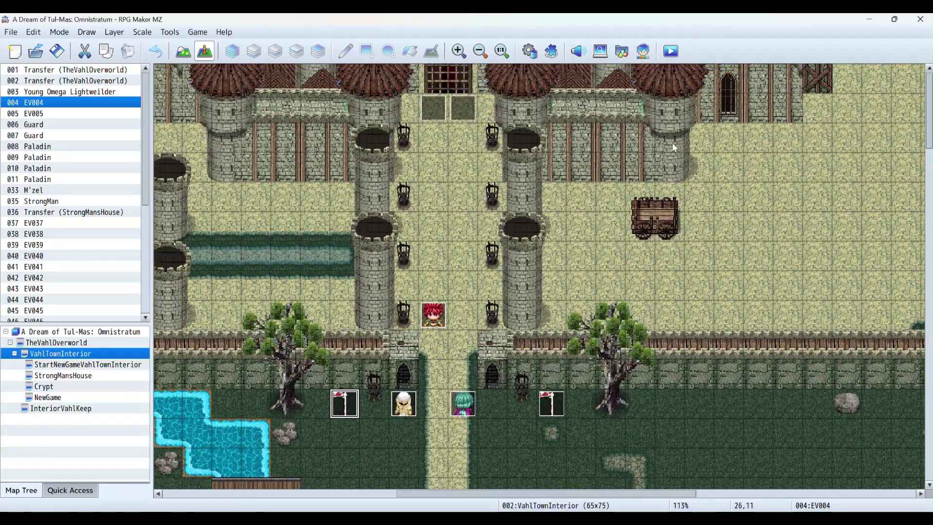